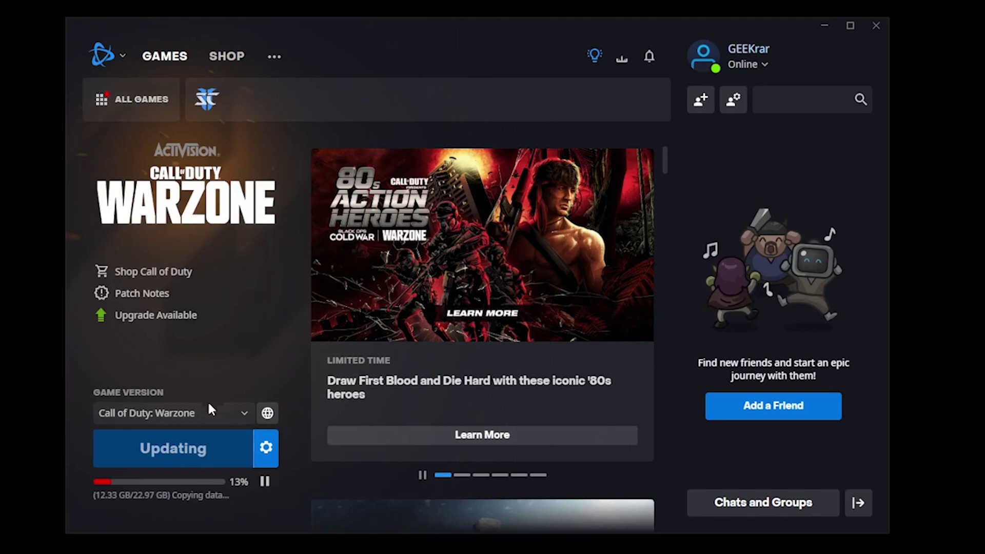
- Open the Game Version dropdown under Warzone in Battle.net to list the available versions
left_click(211, 421)
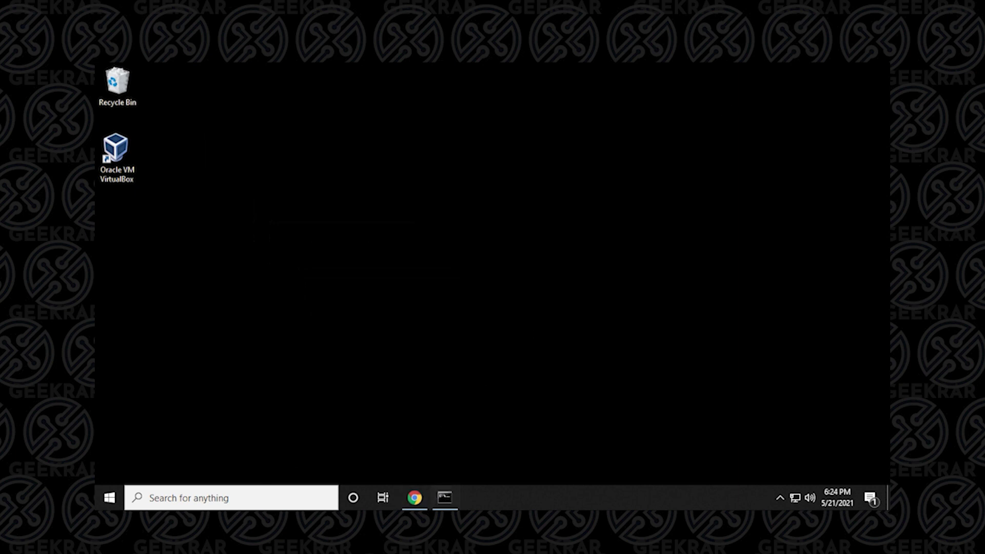
- Run 'wmic baseboard get product, Manufacturer, version, serialnumber' in a fresh Command Prompt
left_click(777, 102)
left_click(190, 496)
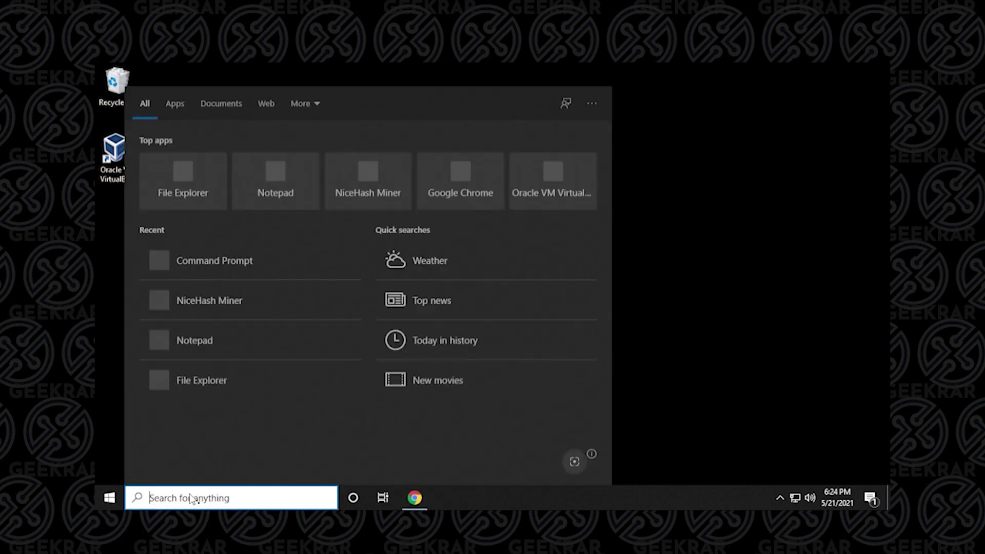
type("cmd")
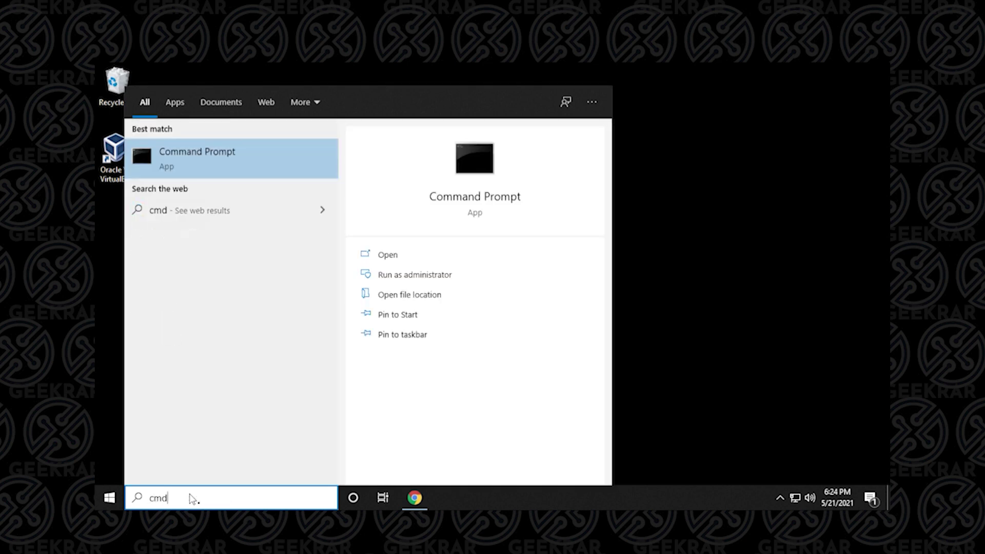
key("Return")
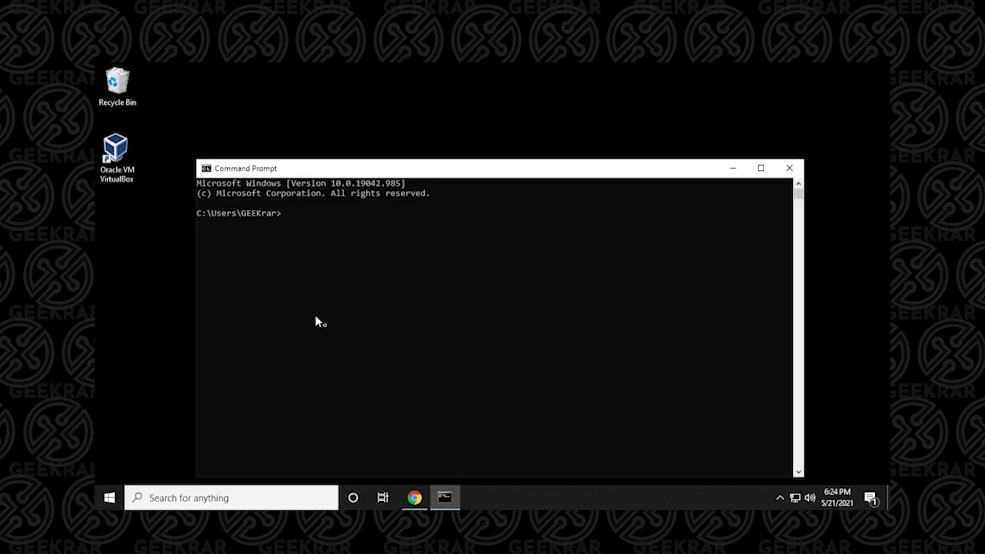
right_click(327, 229)
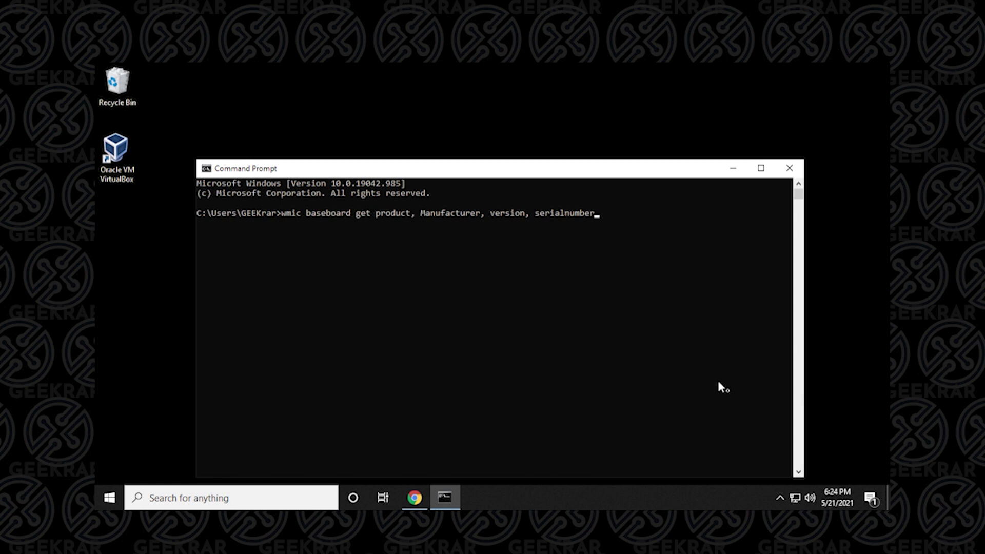
key("Return")
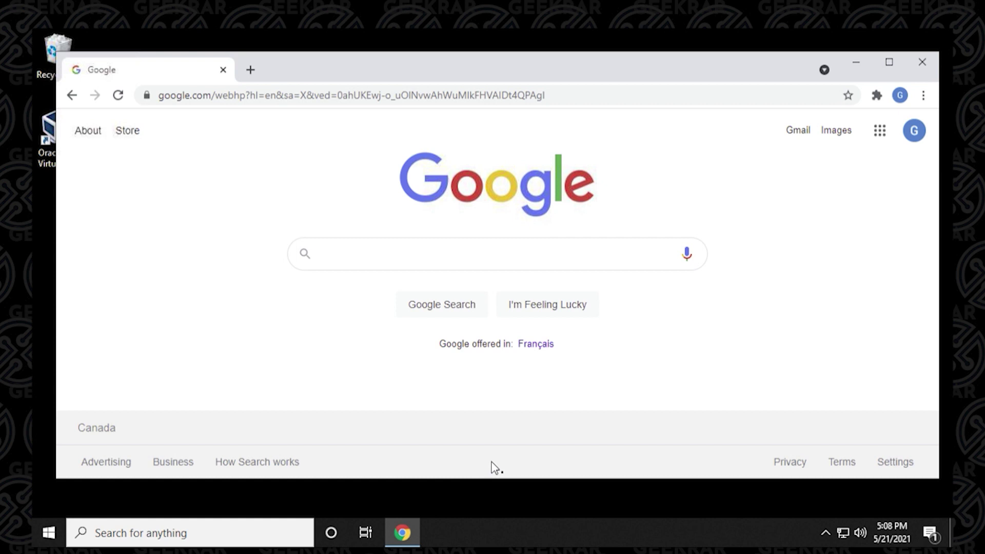
- Google 'dell support', go to Dell's Drivers & Downloads page and accept all cookies
left_click(418, 262)
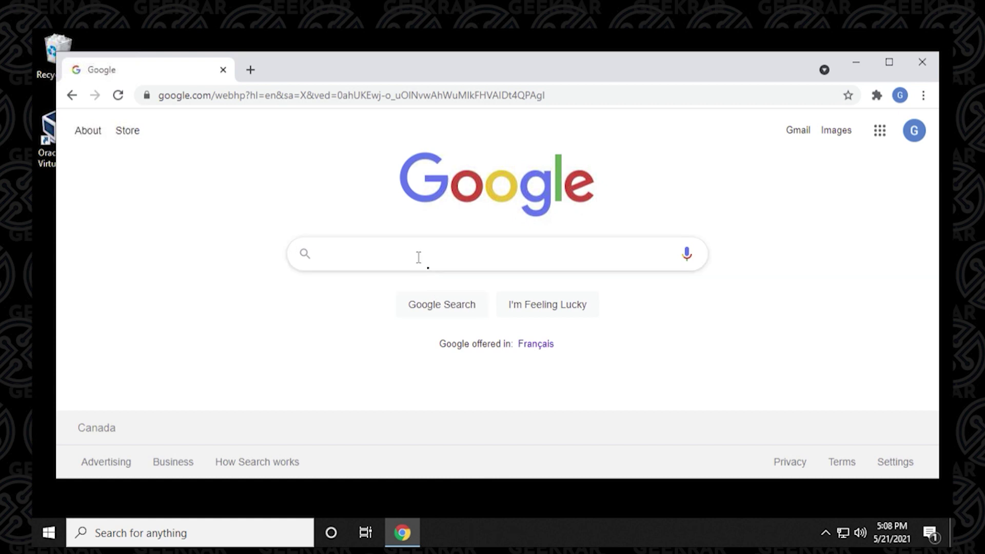
type("dell support")
left_click(408, 283)
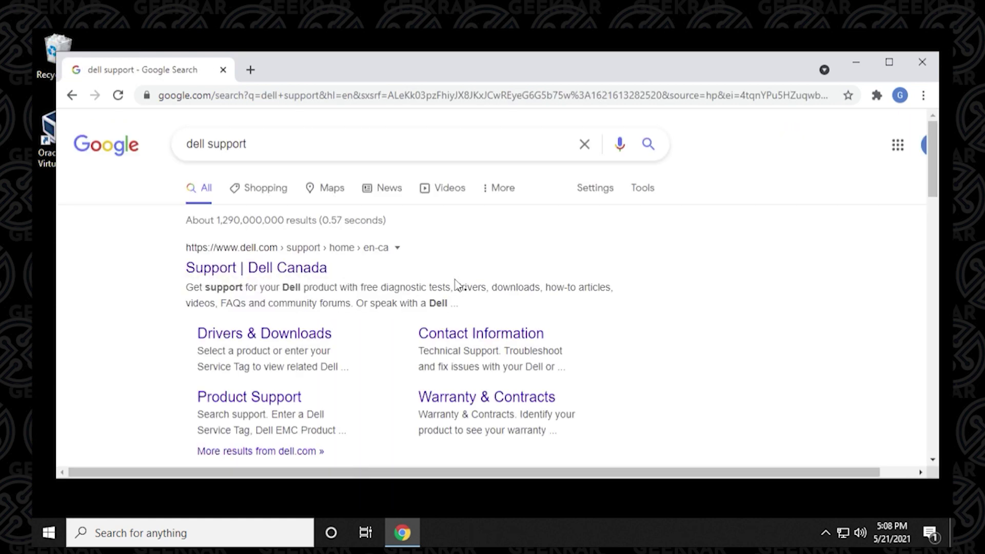
left_click(245, 338)
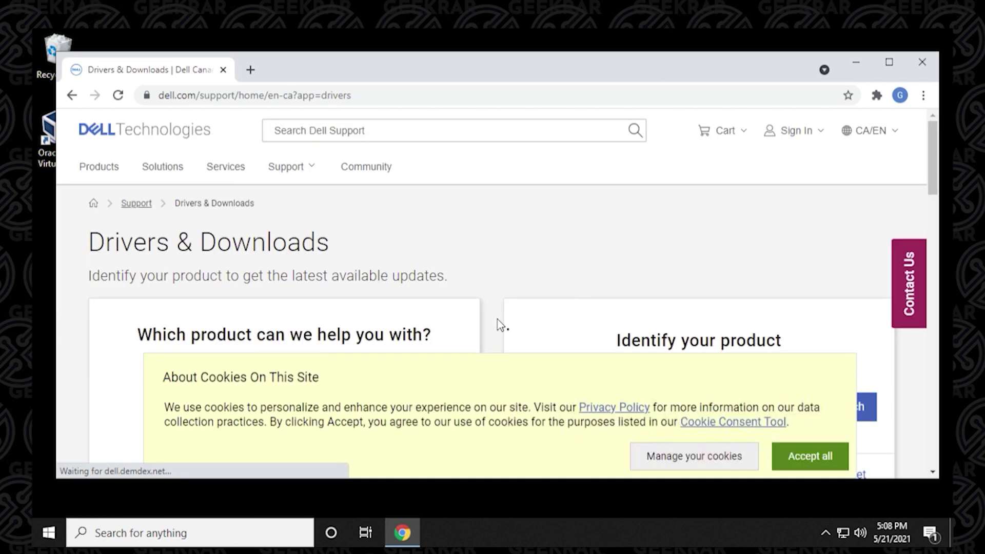
left_click(807, 468)
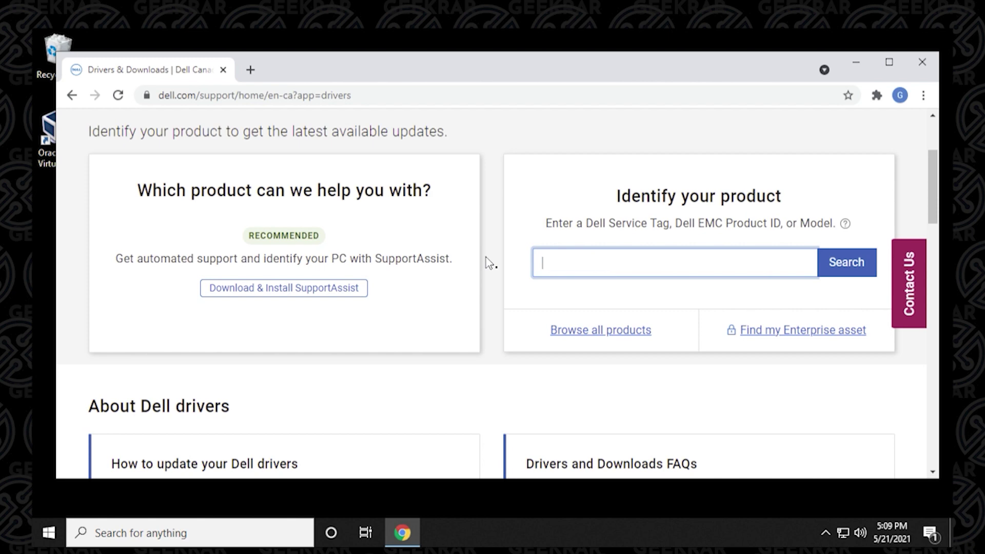
- Browse Desktops & All-in-Ones > G Series and open the Dell G5 5000 driver downloads
left_click(588, 333)
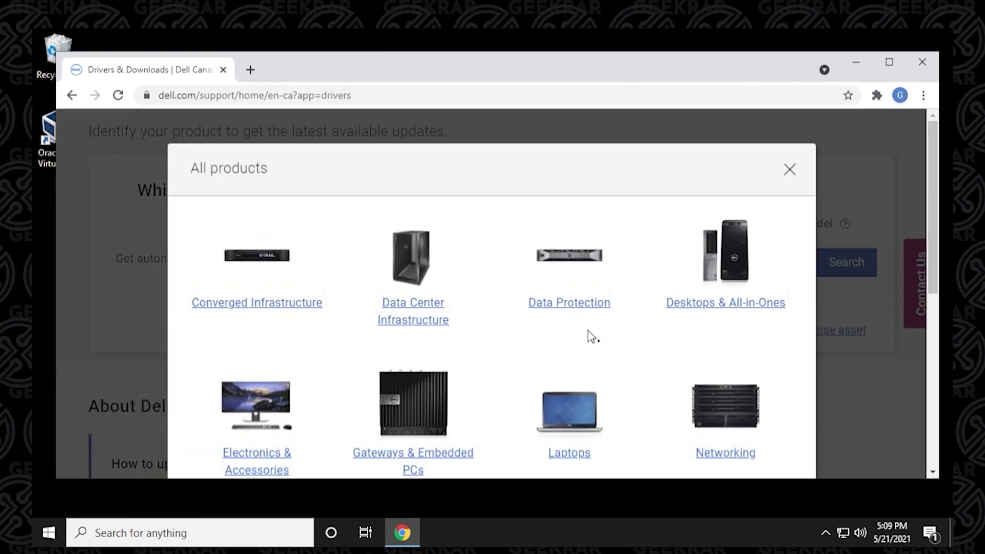
scroll(667, 277, "down", 1)
left_click(725, 235)
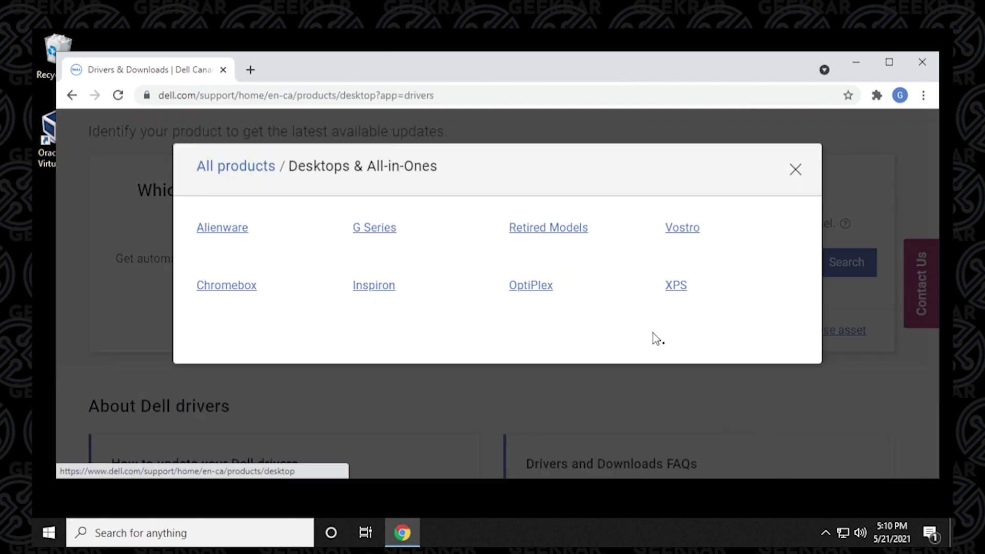
left_click(376, 229)
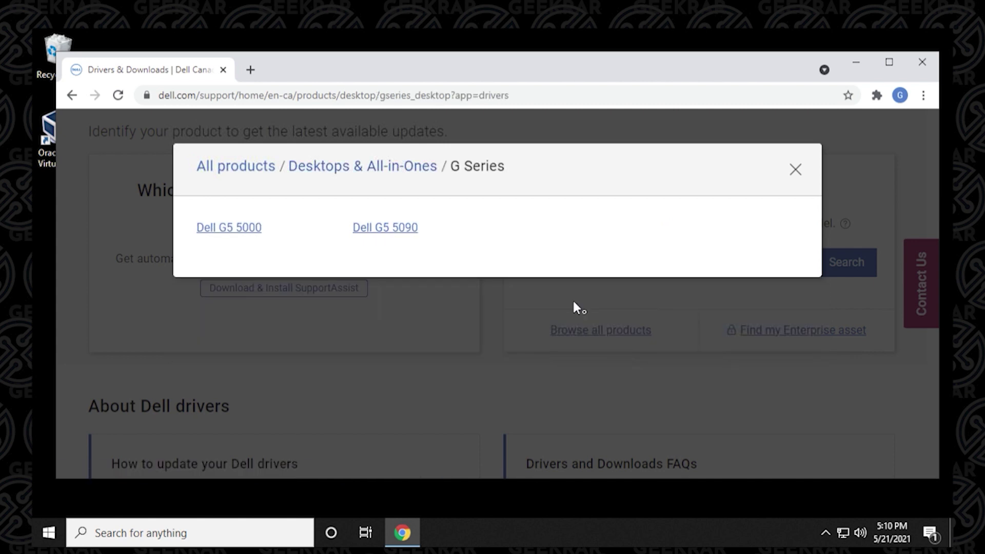
left_click(239, 238)
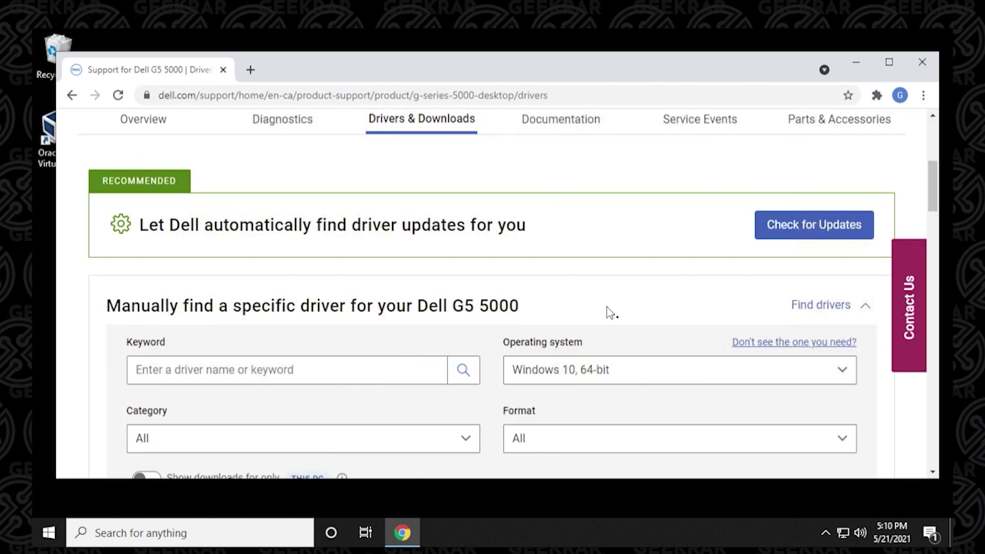
- Filter the G5 5000 drivers for 'bios', download the System BIOS and run G5_5000_1.1.1.exe
scroll(610, 272, "down", 3)
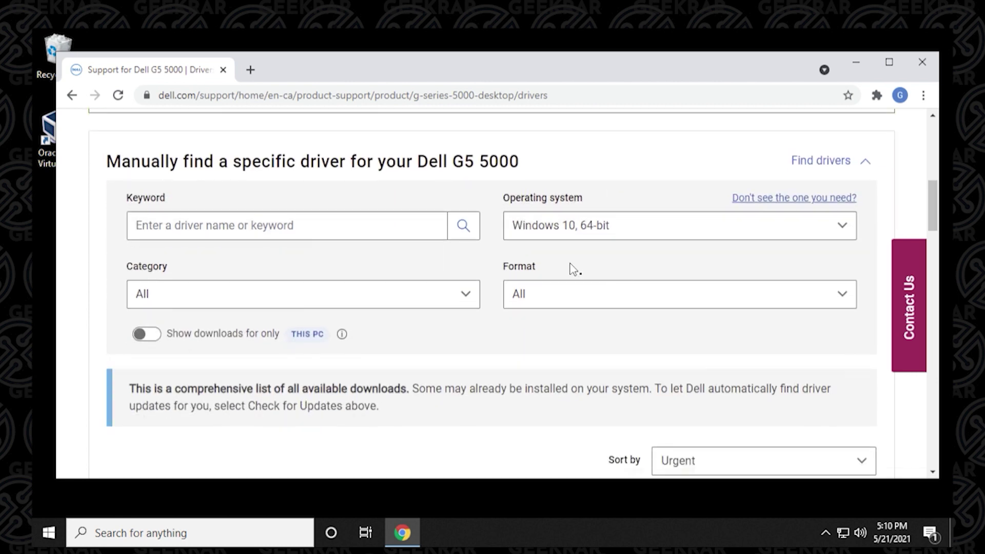
left_click(239, 220)
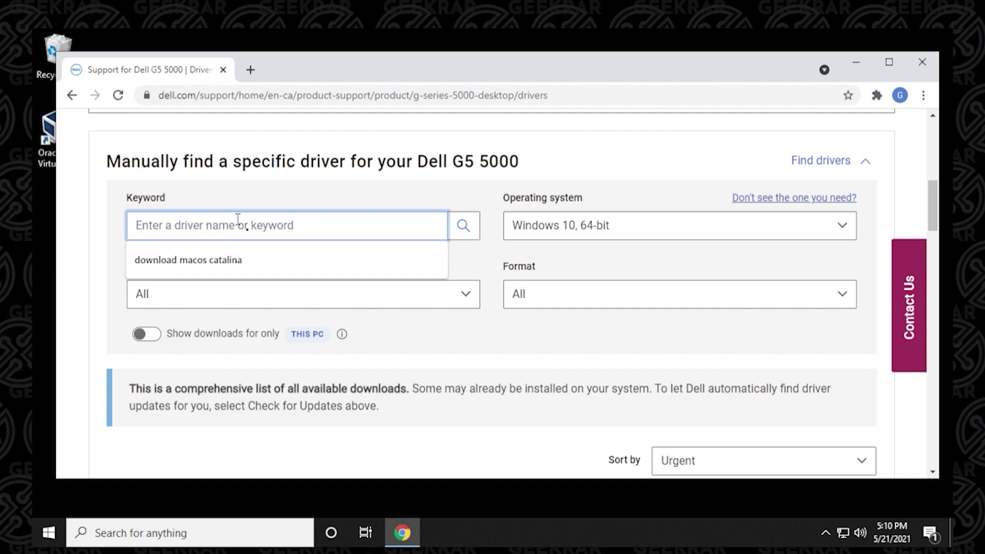
type("bios")
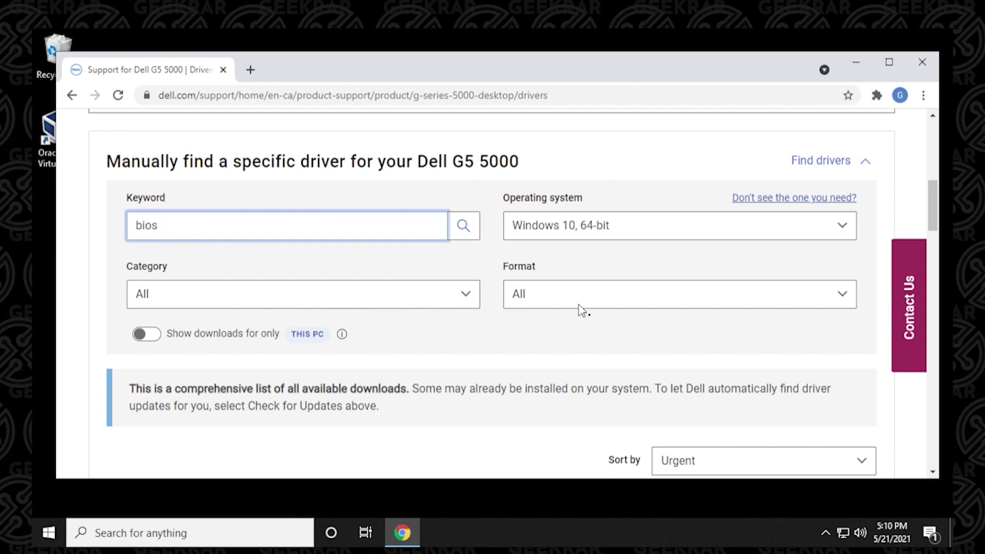
left_click_drag(942, 210, 943, 252)
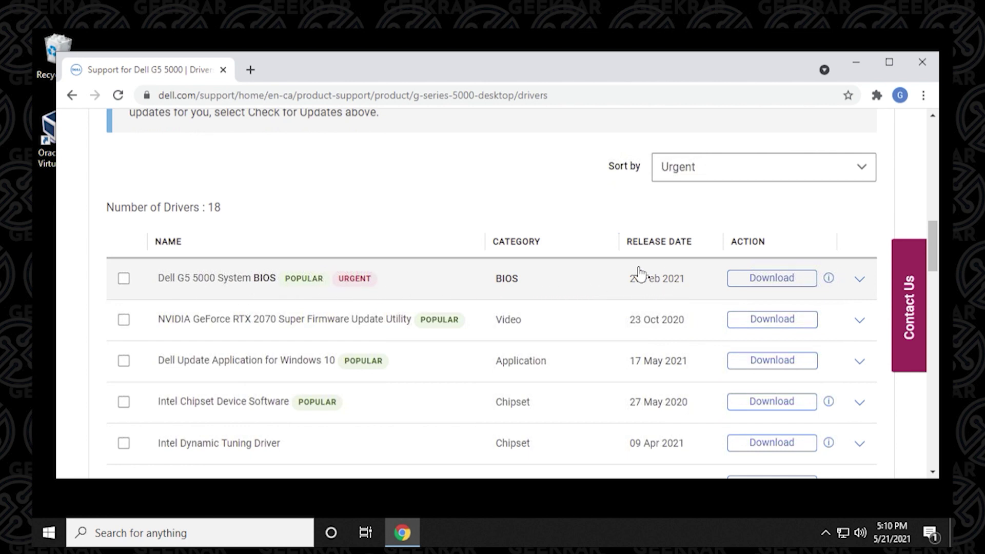
left_click(774, 279)
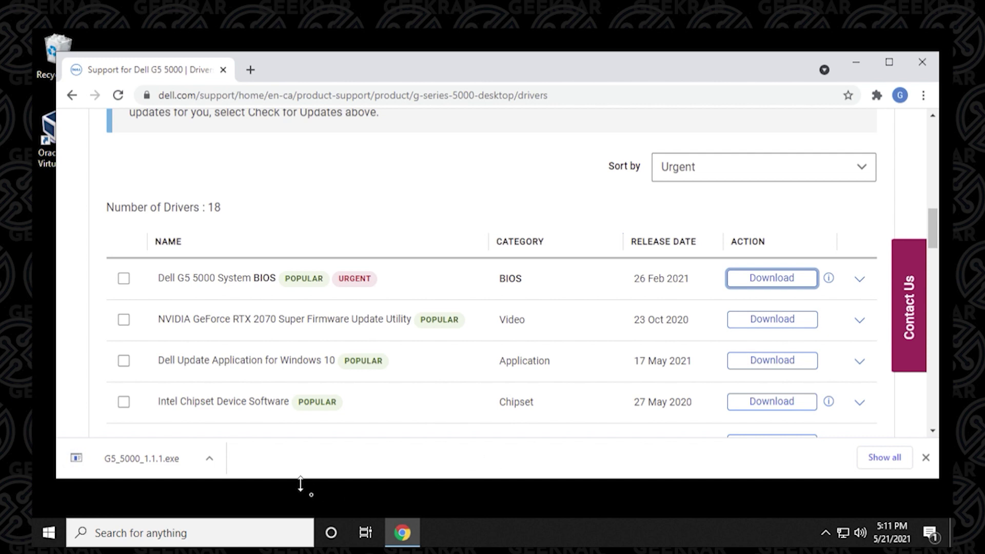
left_click(149, 458)
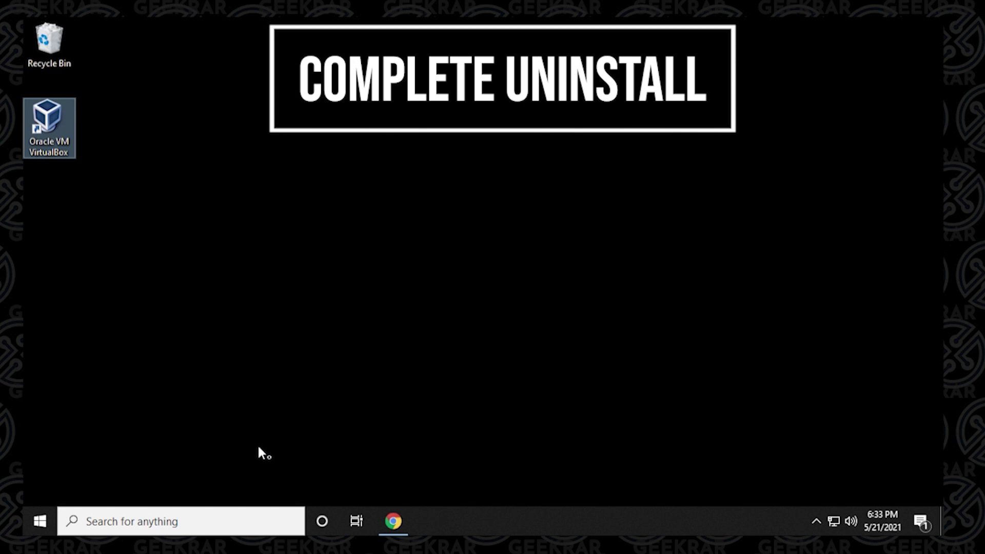
- Delete the Call of Duty Modern Warfare folder from Documents in File Explorer
left_click(39, 521)
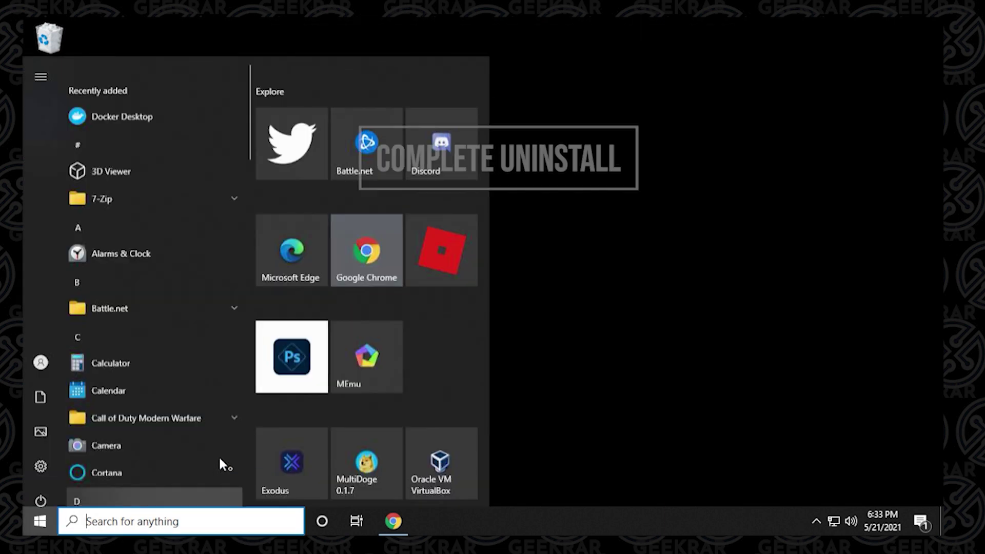
left_click(291, 485)
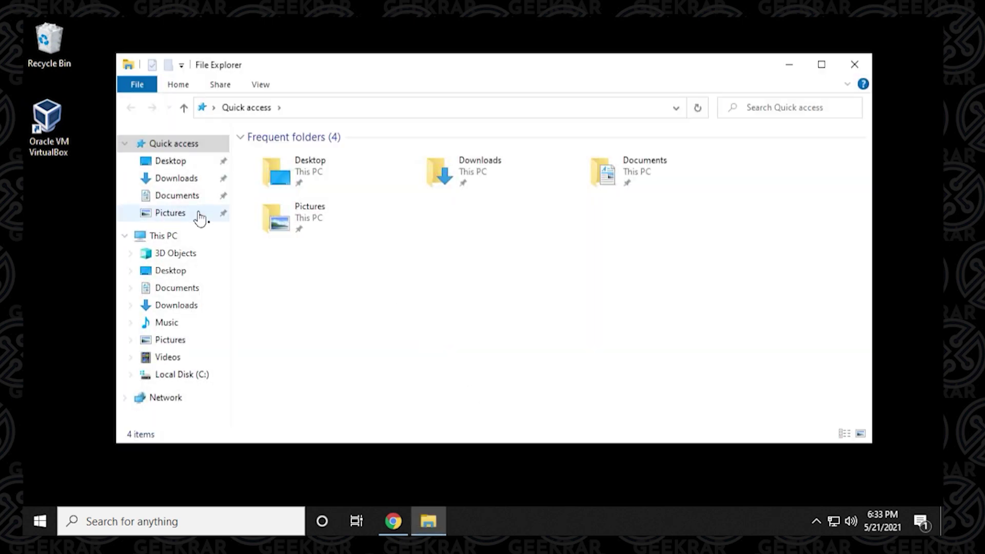
left_click(193, 196)
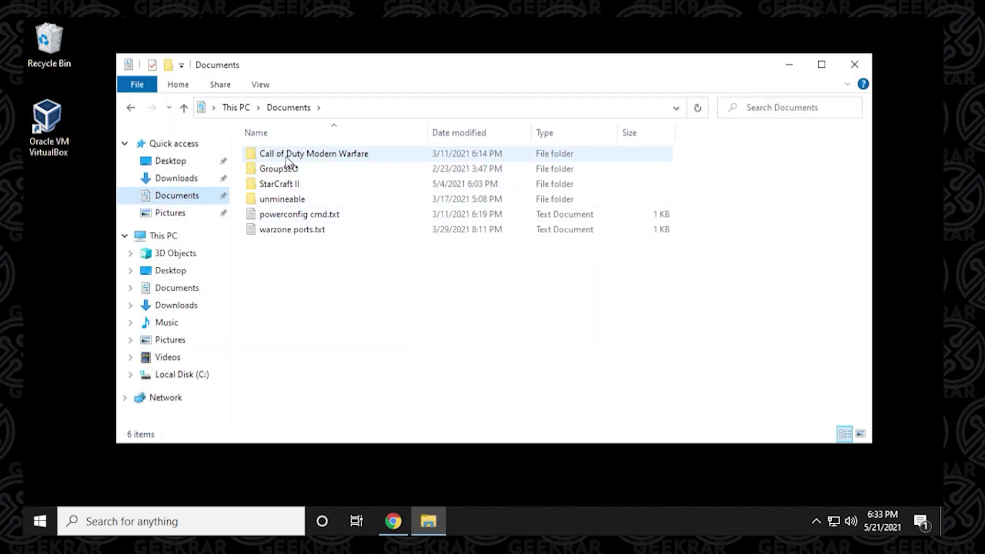
mouse_move(339, 156)
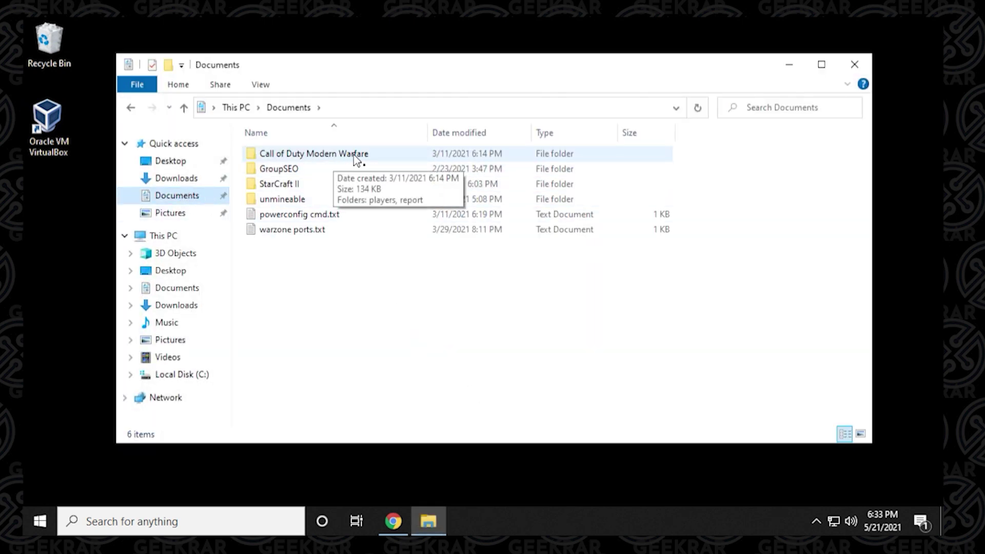
left_click(353, 155)
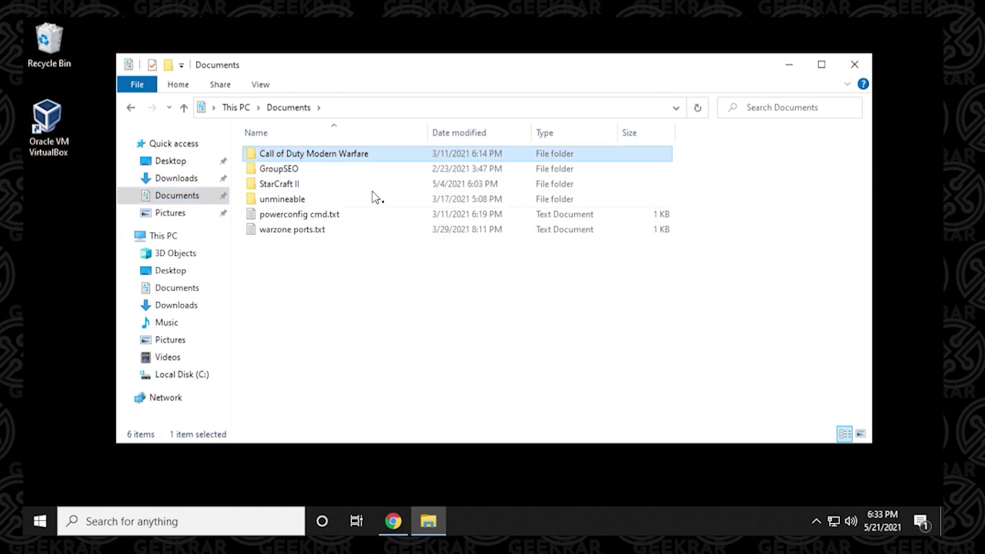
double_click(331, 156)
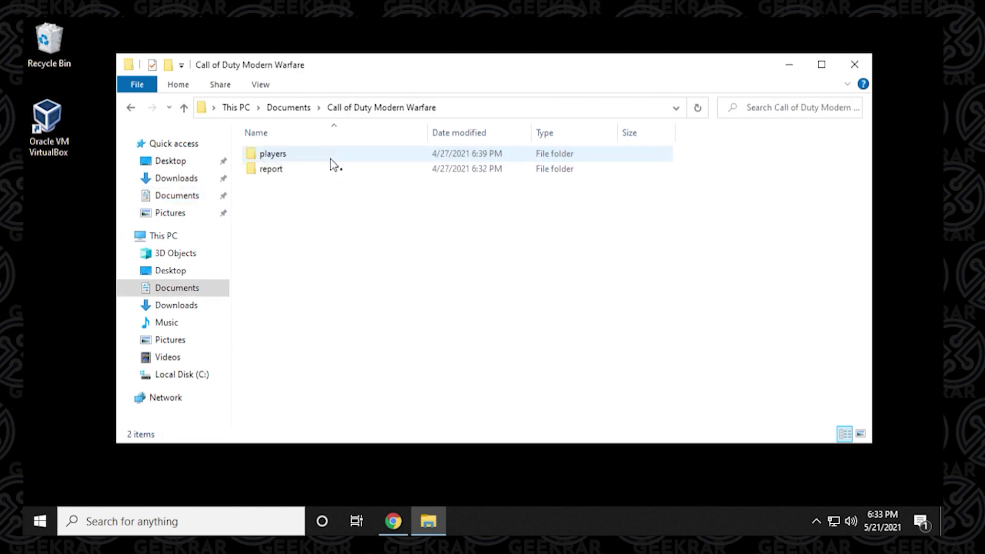
left_click(301, 111)
right_click(297, 165)
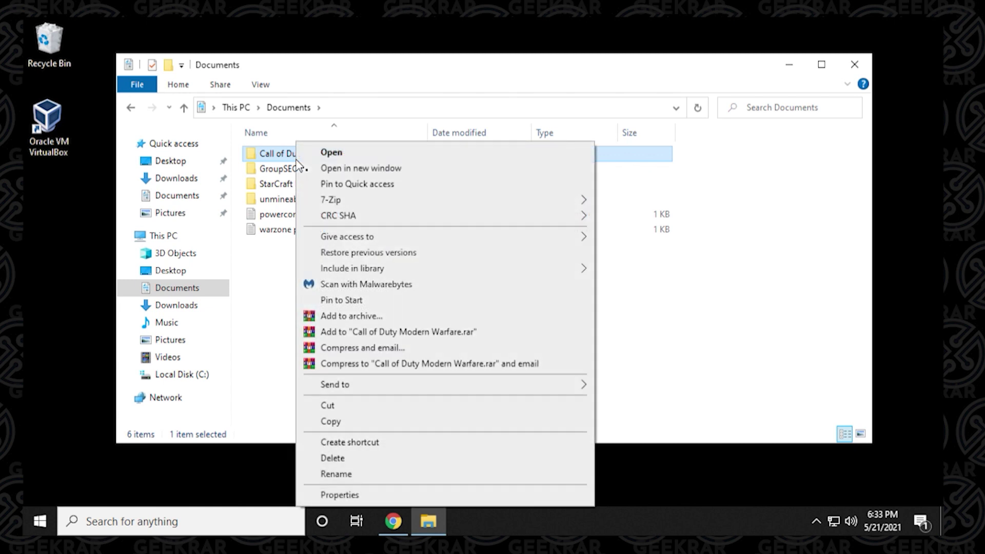
left_click(354, 459)
- Empty the Recycle Bin, confirming permanent deletion of its contents
right_click(51, 43)
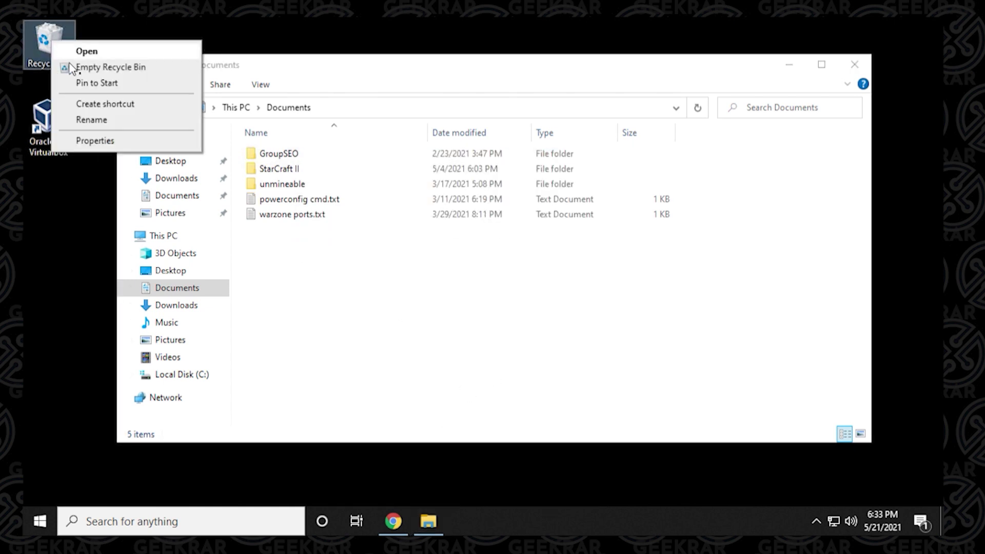
left_click(89, 67)
left_click(524, 280)
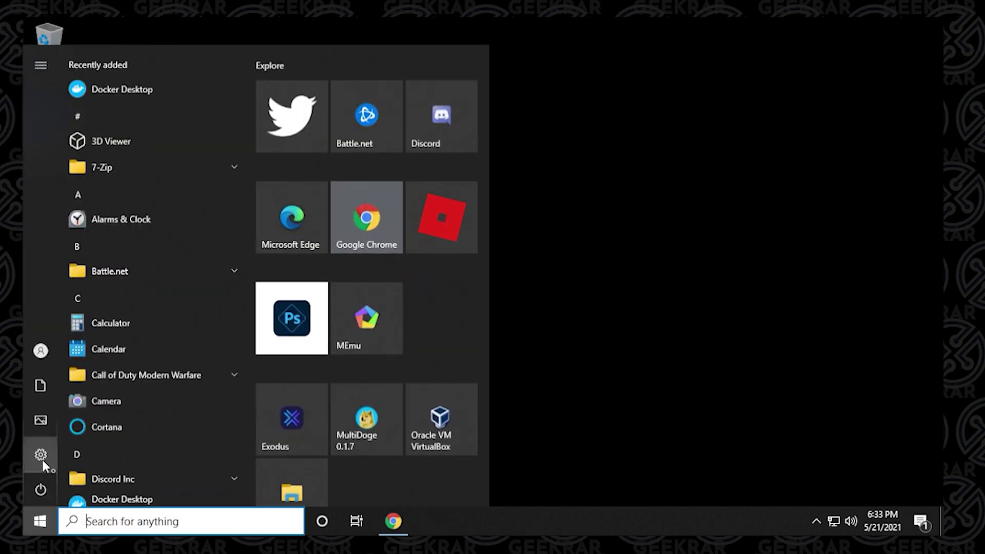
- In Settings > Apps & features, start uninstalling Battle.net, then dismiss the confirmation
left_click(40, 460)
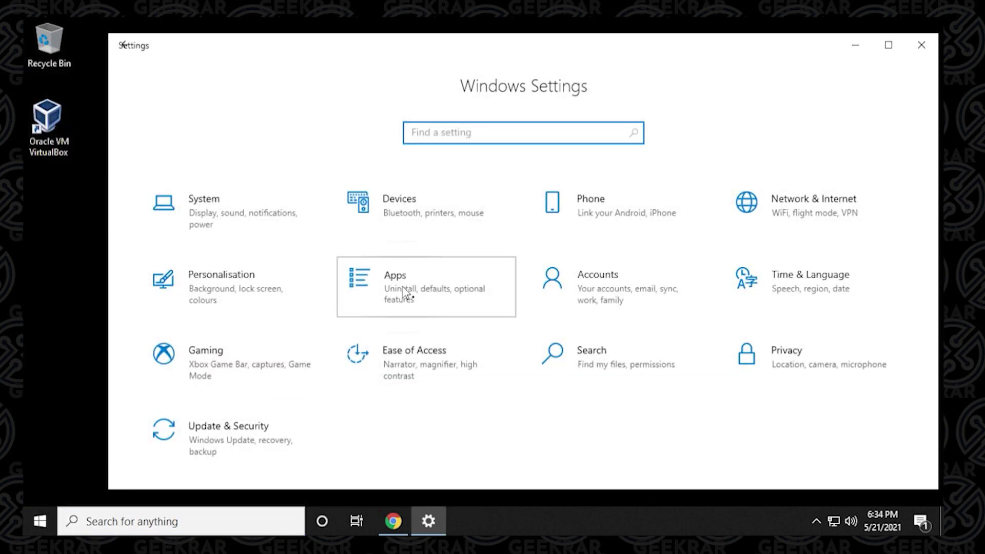
left_click(345, 296)
scroll(513, 282, "down", 5)
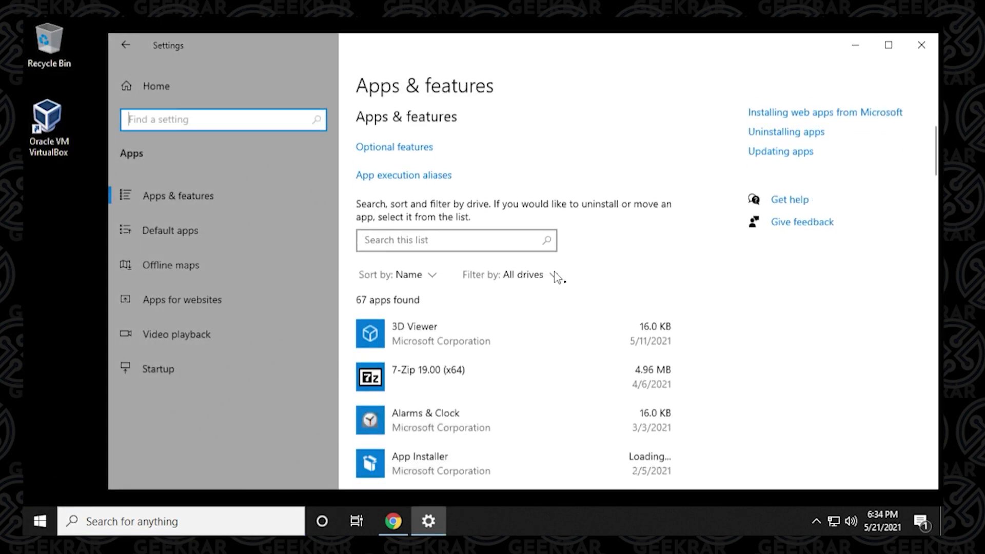
left_click(545, 341)
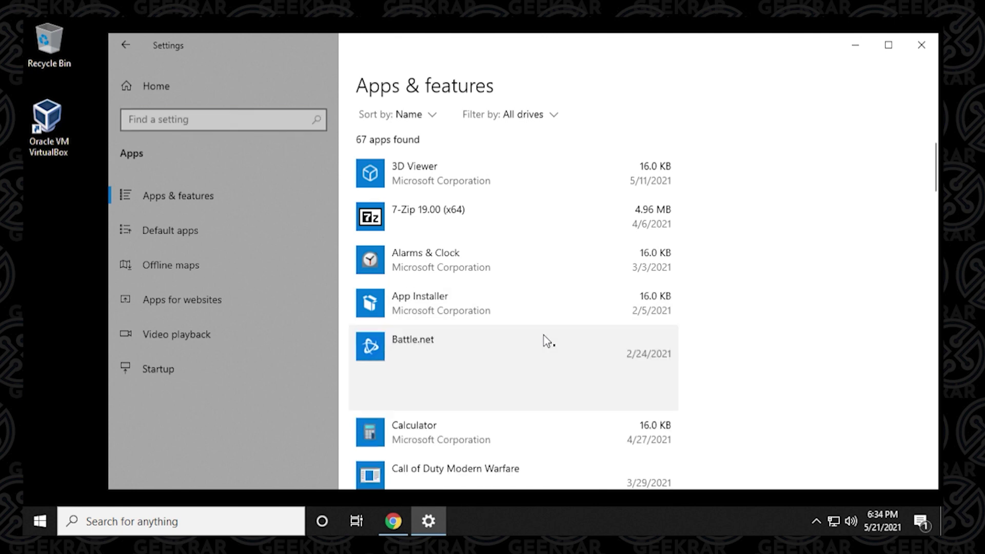
left_click(641, 393)
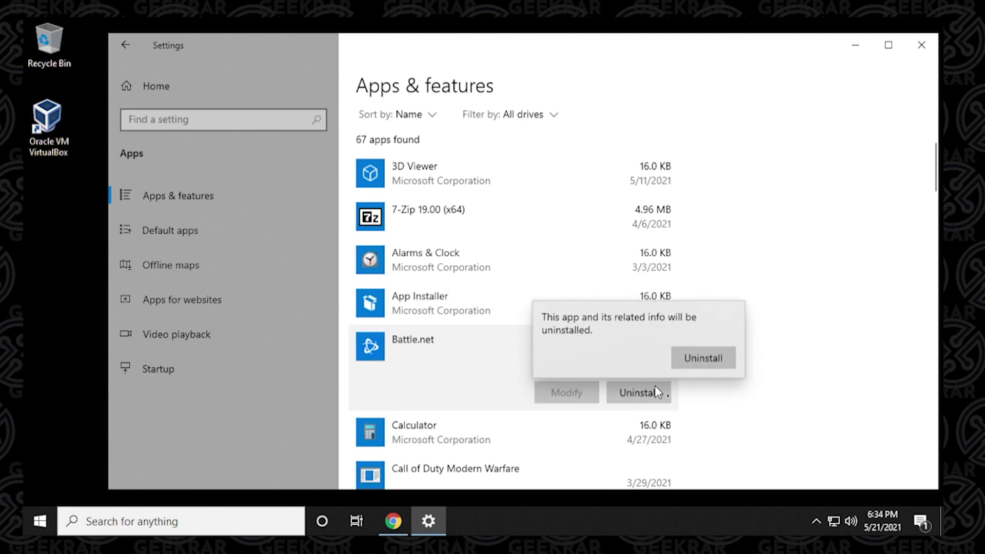
left_click(779, 313)
- Try uninstalling Call of Duty Modern Warfare, then select Battle.net again
scroll(666, 354, "down", 5)
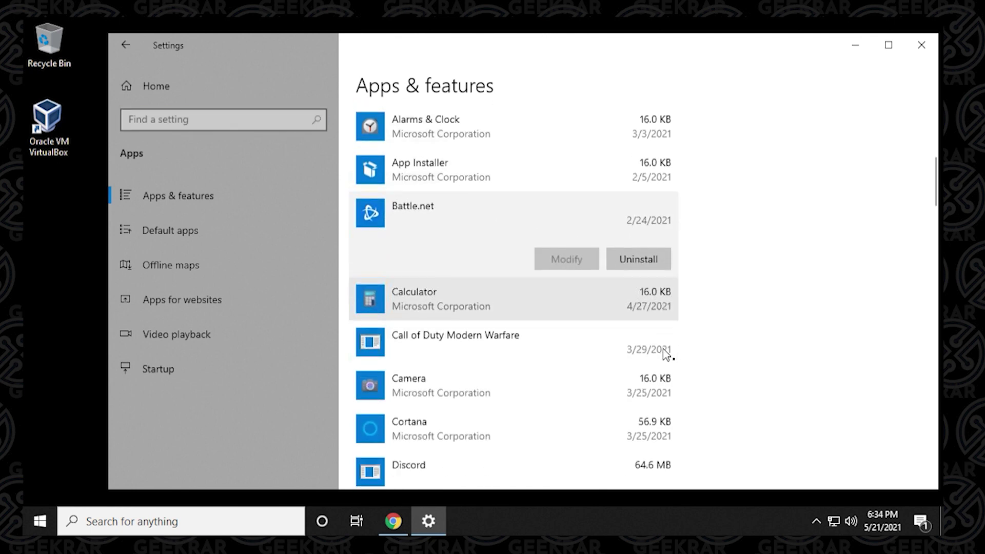
scroll(590, 333, "up", 2)
left_click(505, 284)
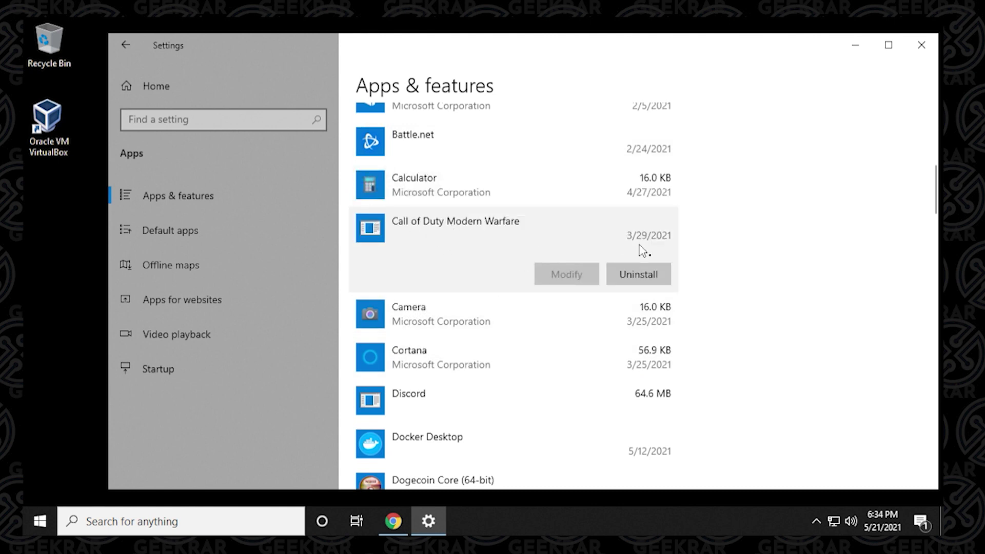
left_click(636, 275)
left_click(547, 152)
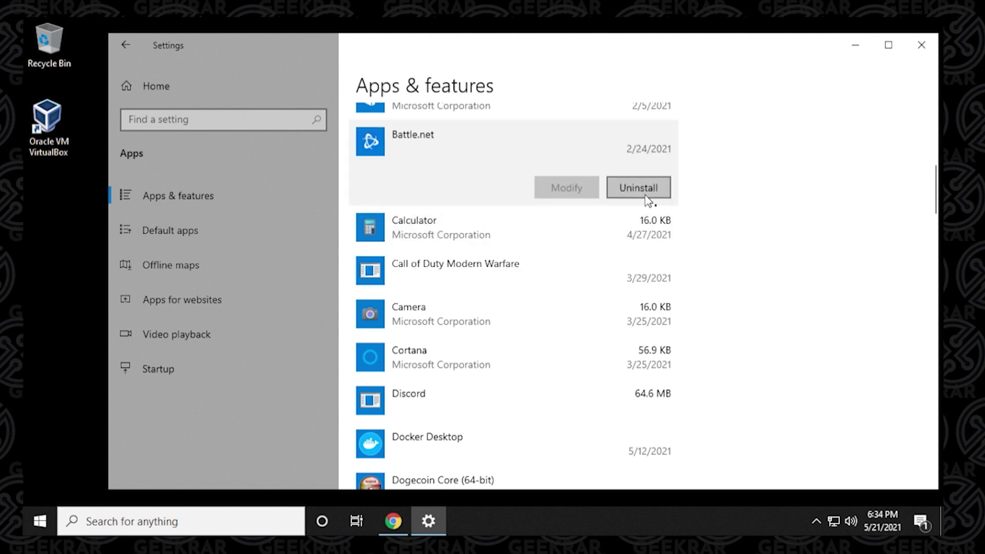